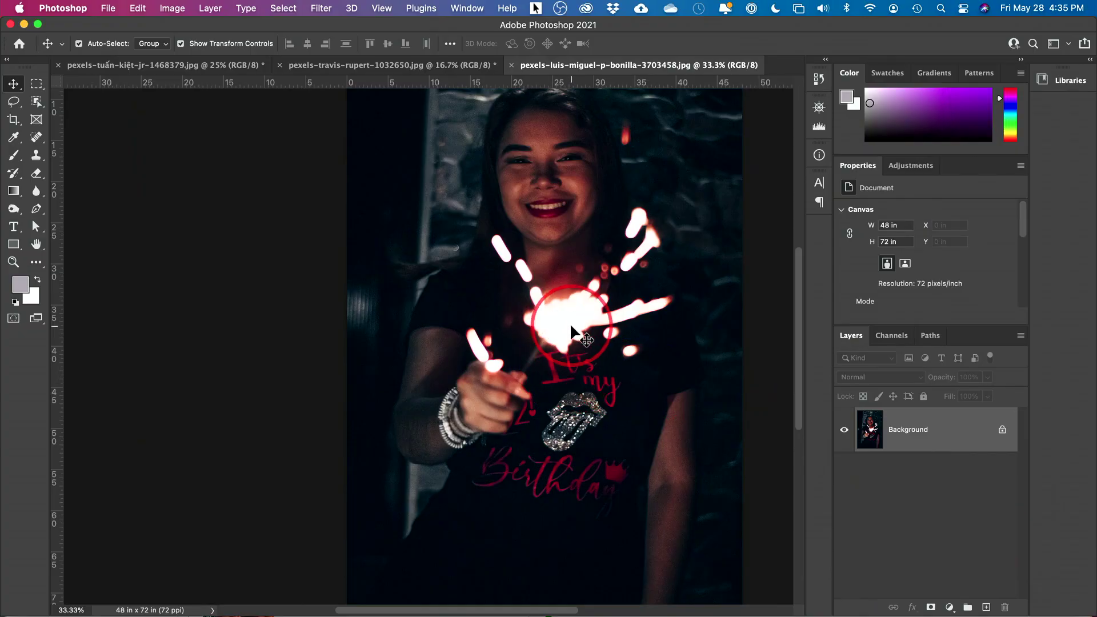
# Step: Zoom to 200% on the arm beside the sparkler to inspect the grain in the dark skin
pyautogui.moveTo(542, 326); pyautogui.dragTo(465, 397)
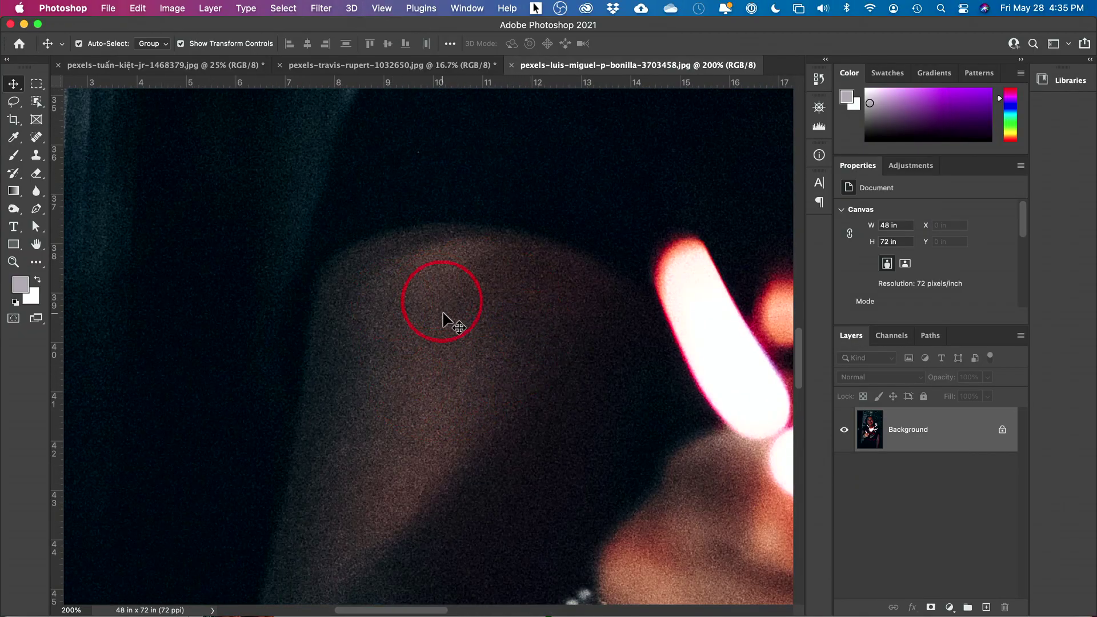
pyautogui.hscroll(8, 479, 379)
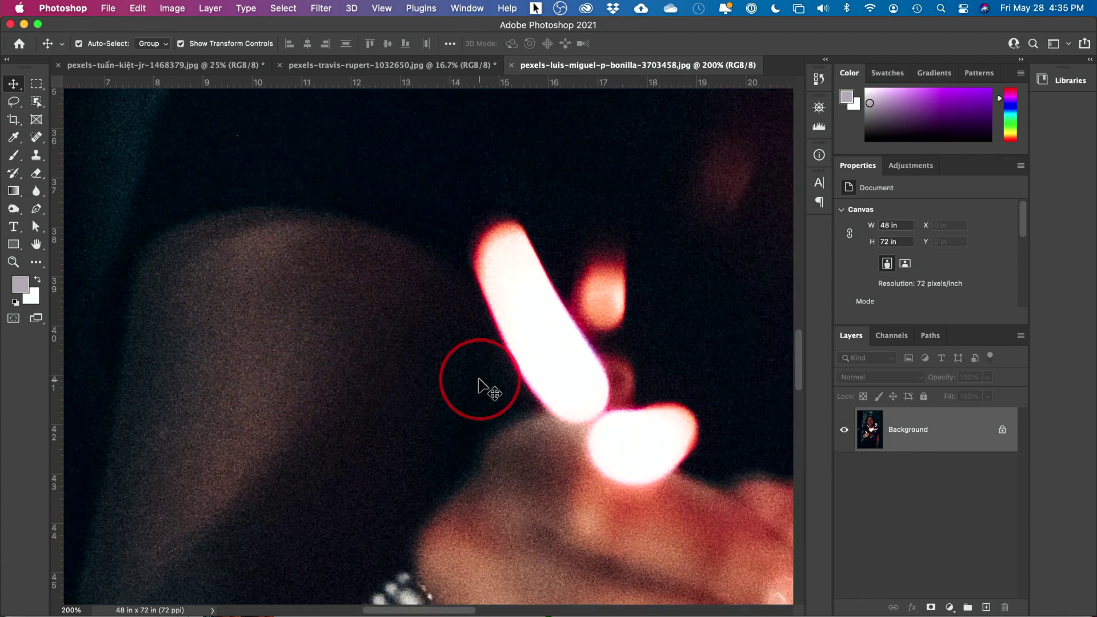
pyautogui.press('super+minus')
pyautogui.hscroll(3, 514, 320)
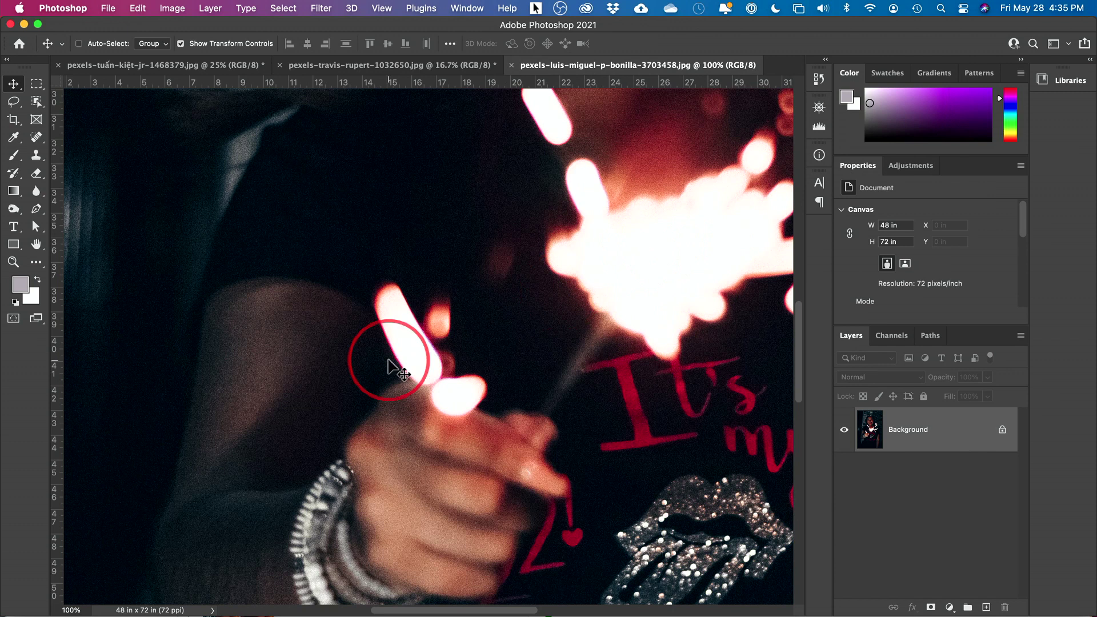
pyautogui.press('super+equal')
pyautogui.hscroll(-5, 391, 366)
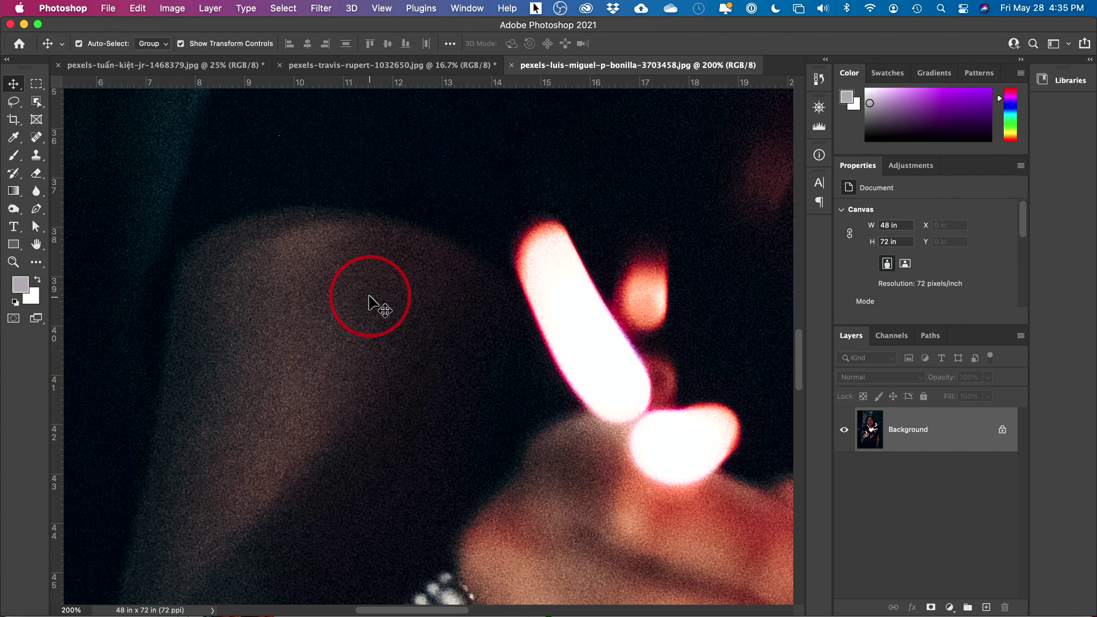
pyautogui.scroll(-1, 370, 303)
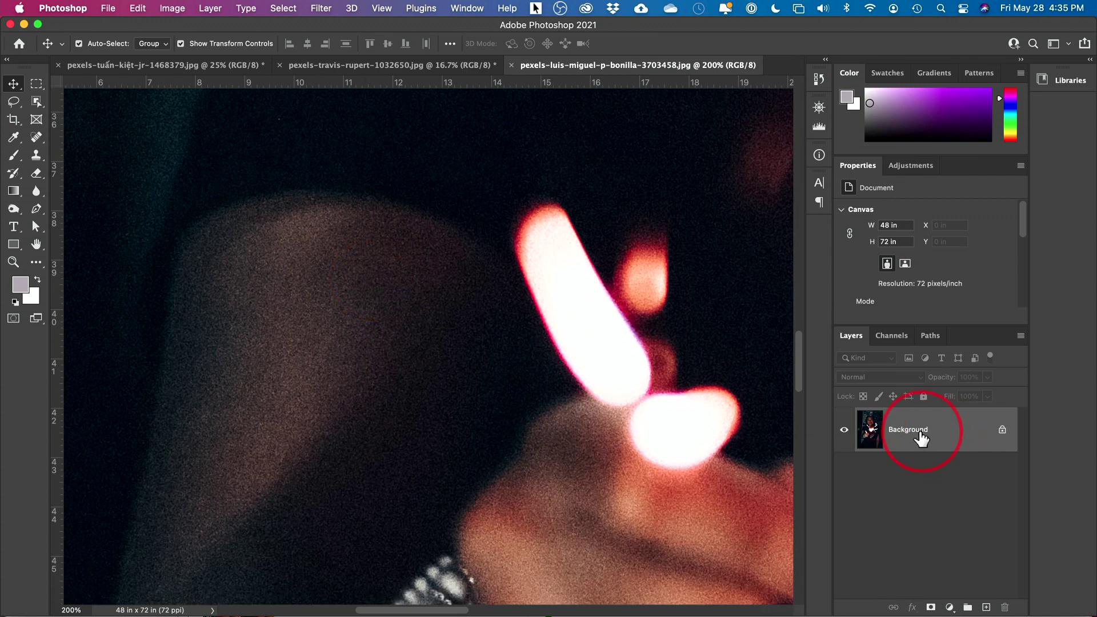
# Step: Duplicate the Background layer as Layer 1 and open the Reduce Noise filter
pyautogui.press('super')
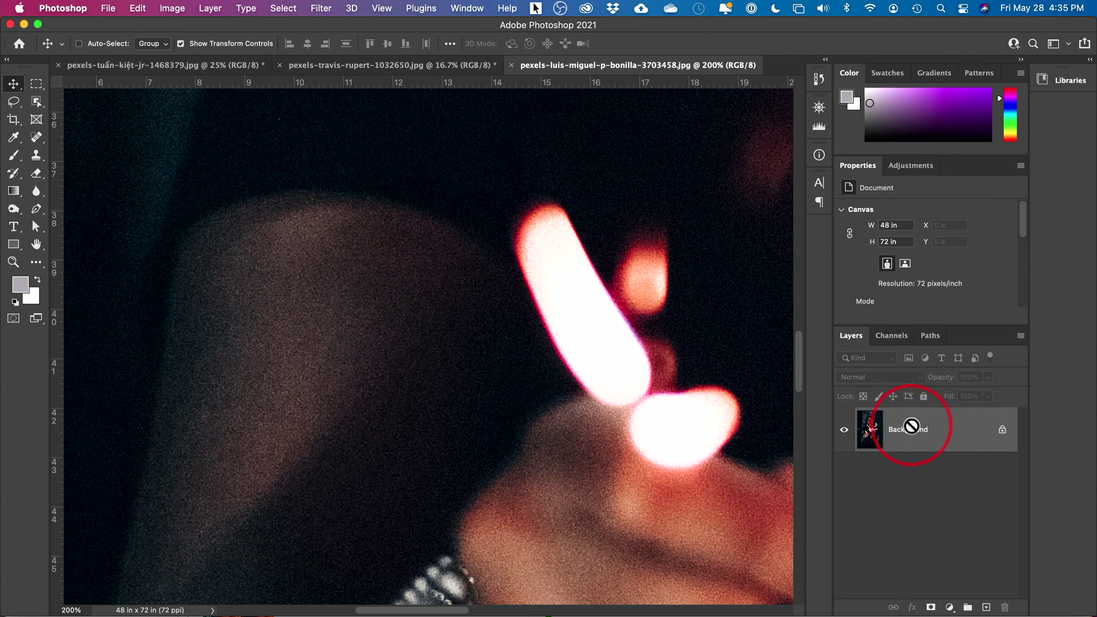
pyautogui.press('super+j')
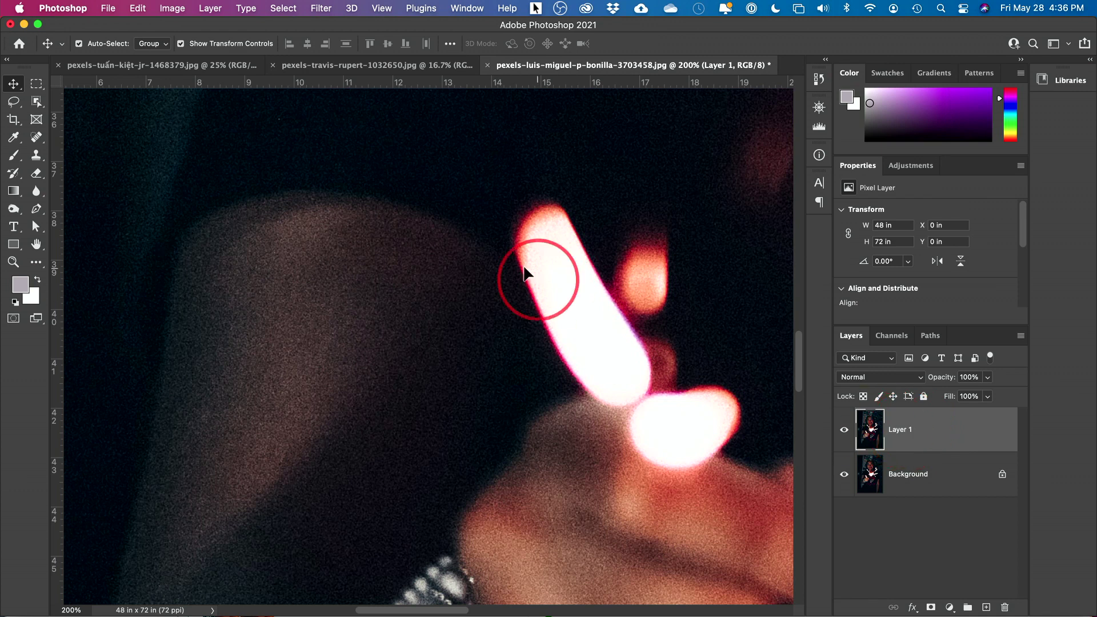
pyautogui.click(321, 8)
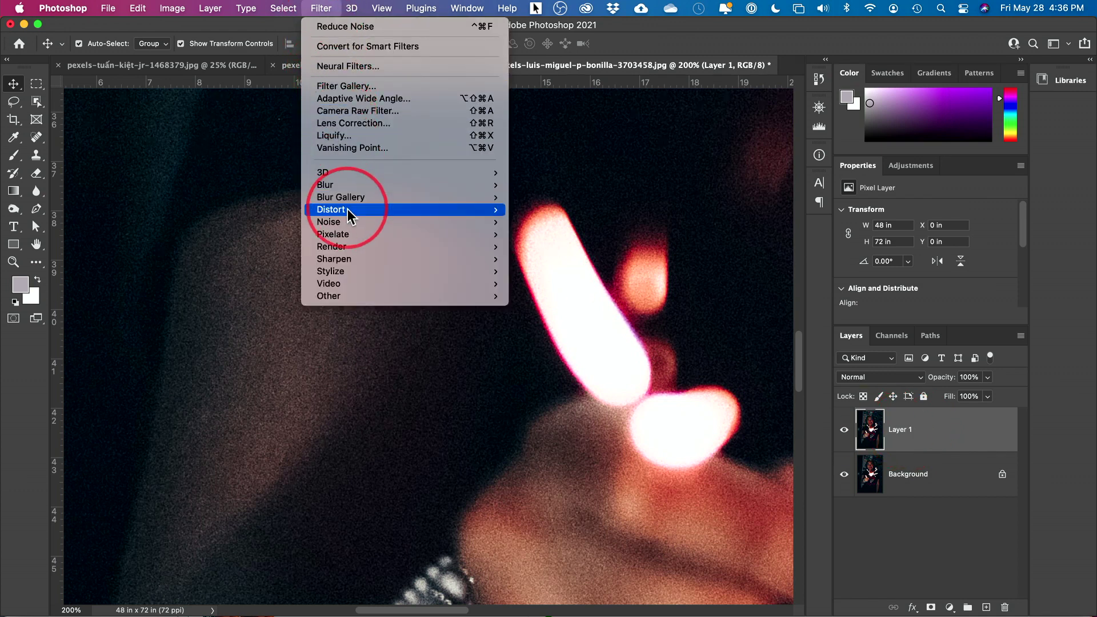
pyautogui.moveTo(350, 223)
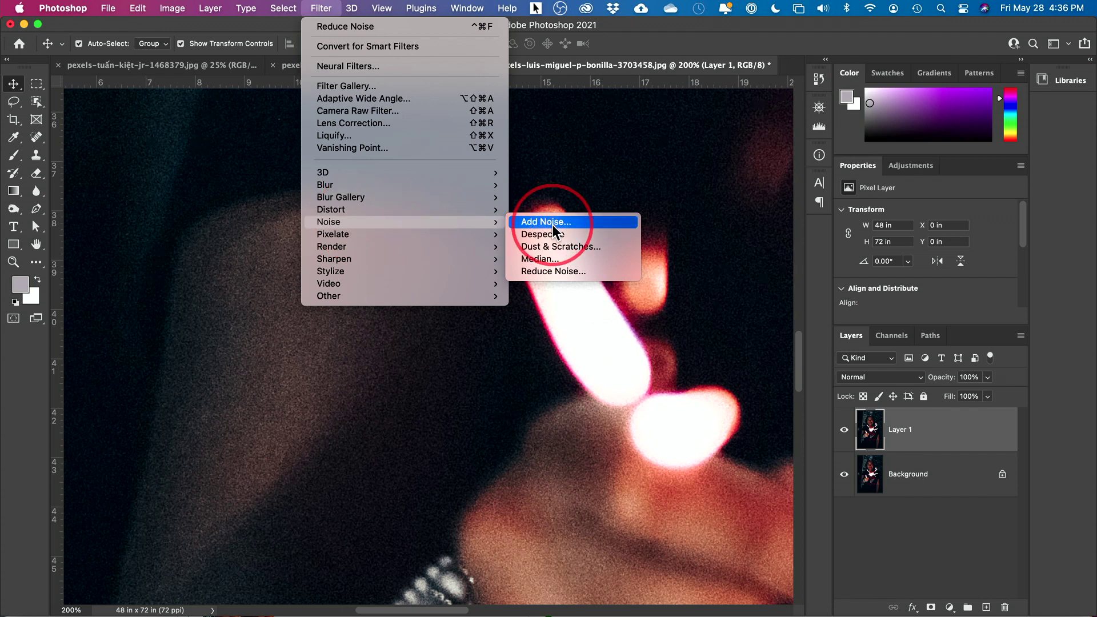
pyautogui.click(552, 273)
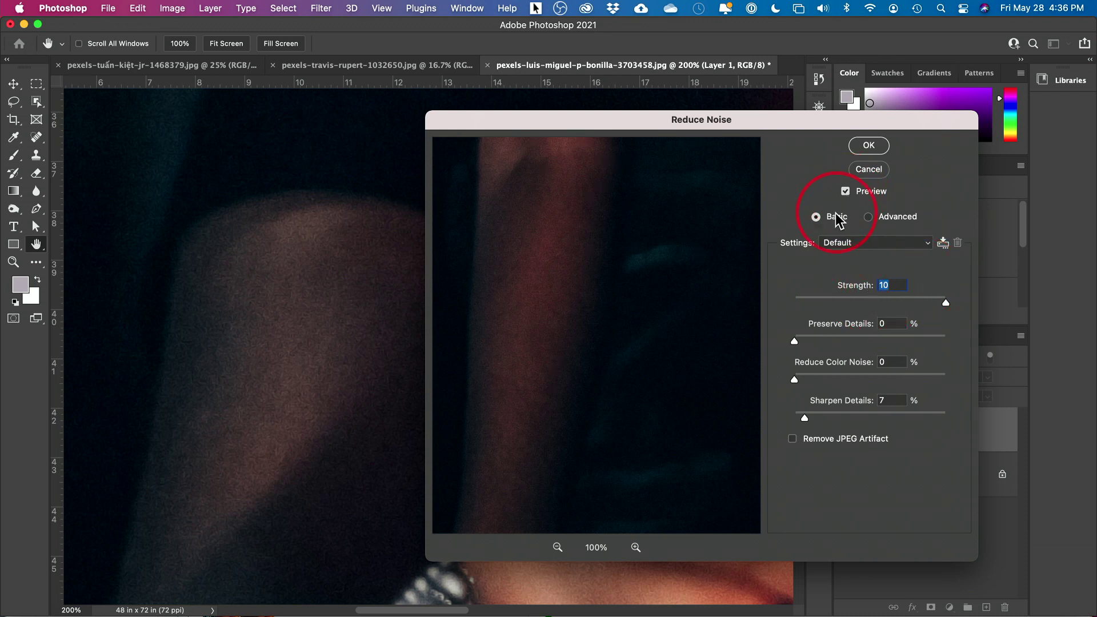
# Step: Set Reduce Noise to Strength 10, Preserve Details 0%, color noise 33%, Sharpen 0%, Remove JPEG Artifact on
pyautogui.click(831, 243)
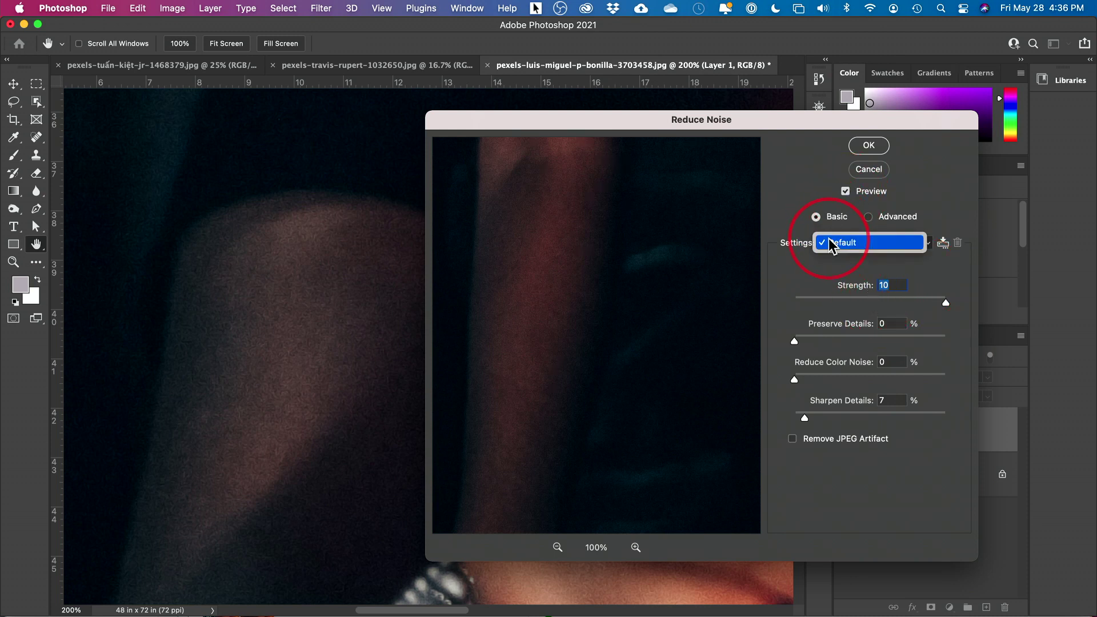
pyautogui.click(835, 244)
pyautogui.moveTo(870, 297); pyautogui.dragTo(766, 301)
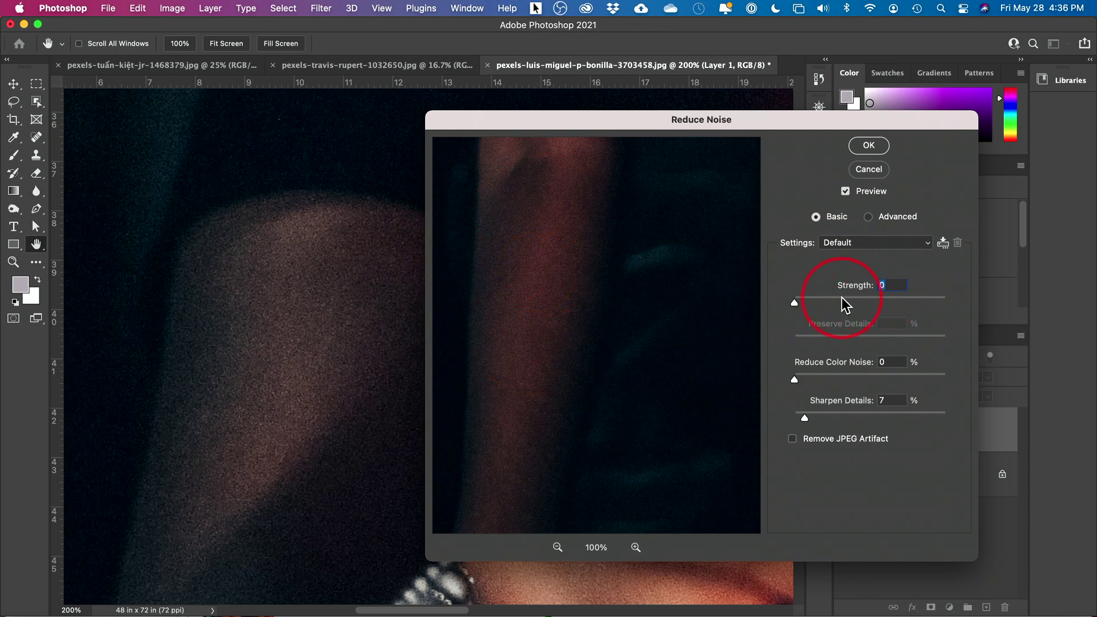
pyautogui.moveTo(845, 301); pyautogui.dragTo(945, 301)
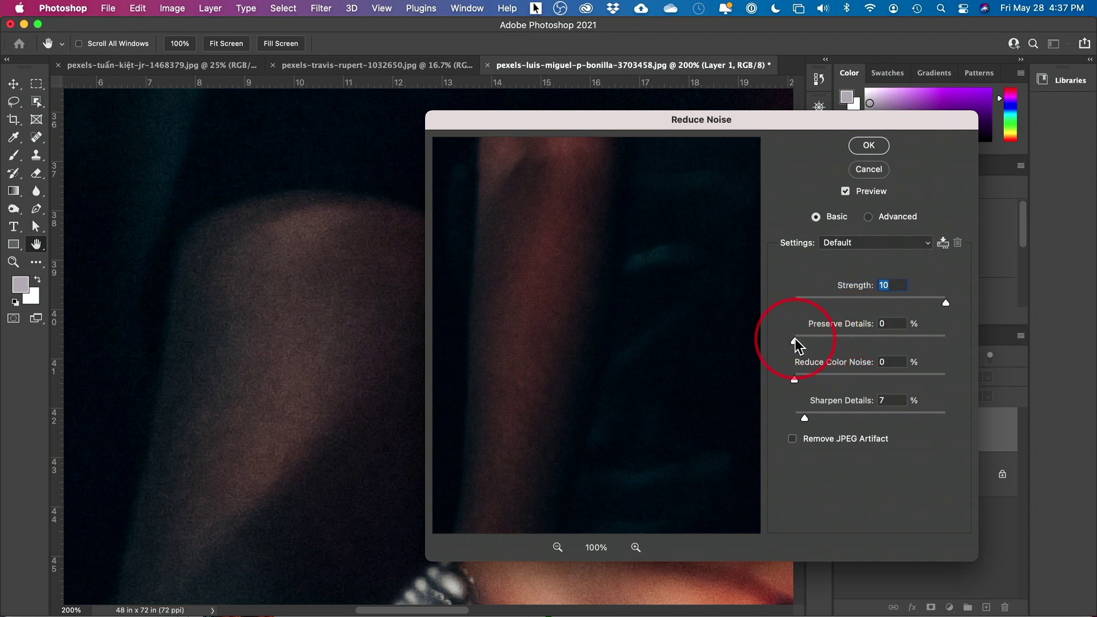
pyautogui.moveTo(795, 342); pyautogui.dragTo(923, 343)
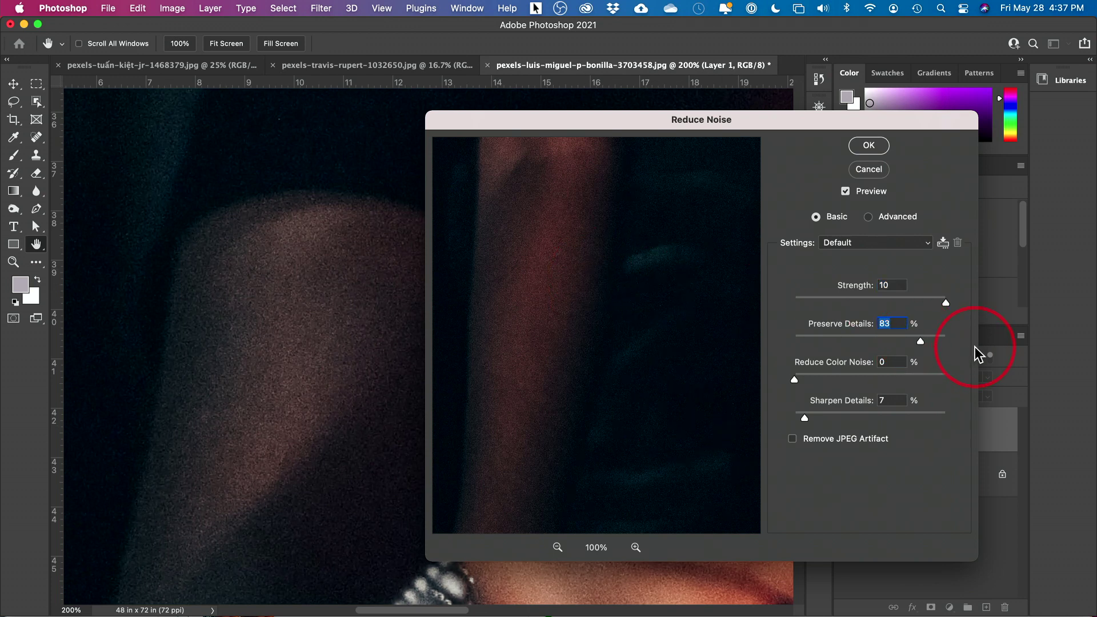
pyautogui.moveTo(921, 343); pyautogui.dragTo(763, 346)
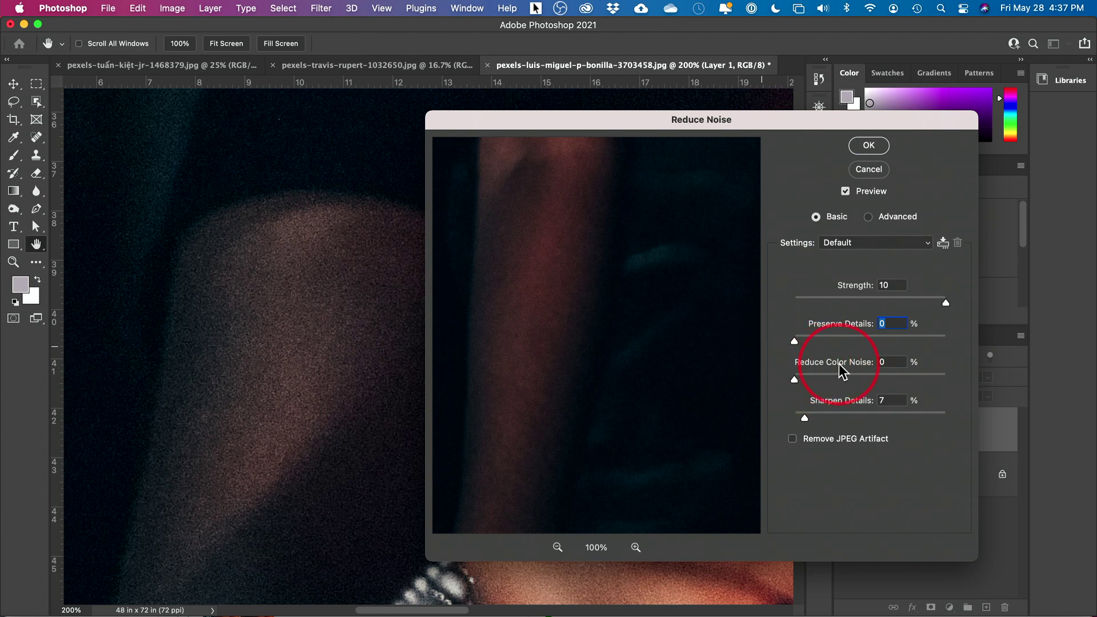
pyautogui.moveTo(795, 380); pyautogui.dragTo(845, 379)
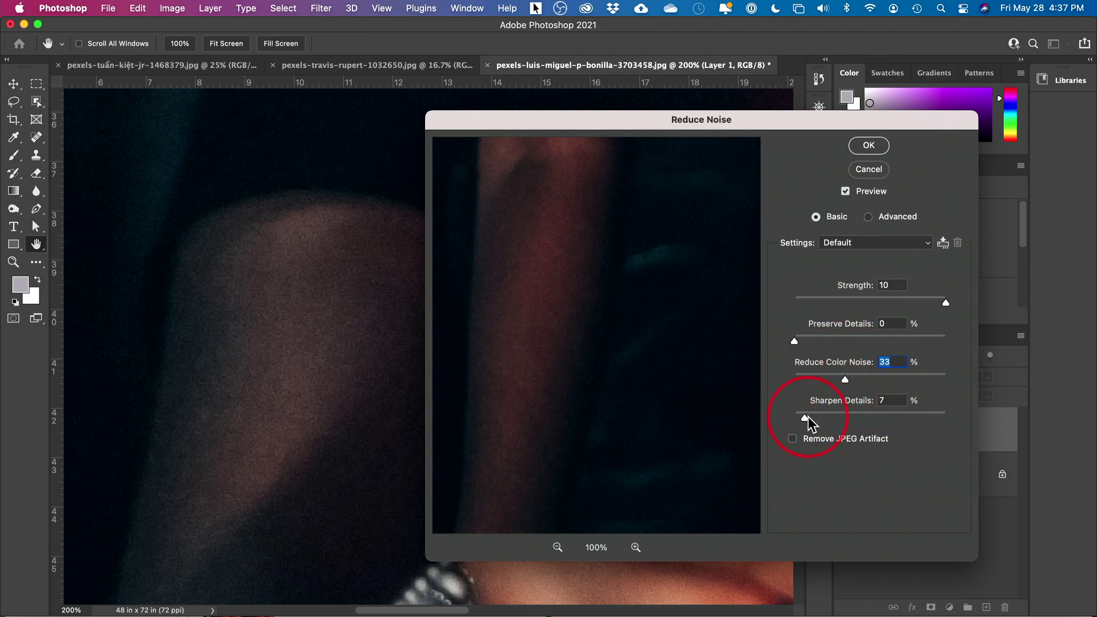
pyautogui.moveTo(806, 419); pyautogui.dragTo(774, 421)
pyautogui.click(798, 441)
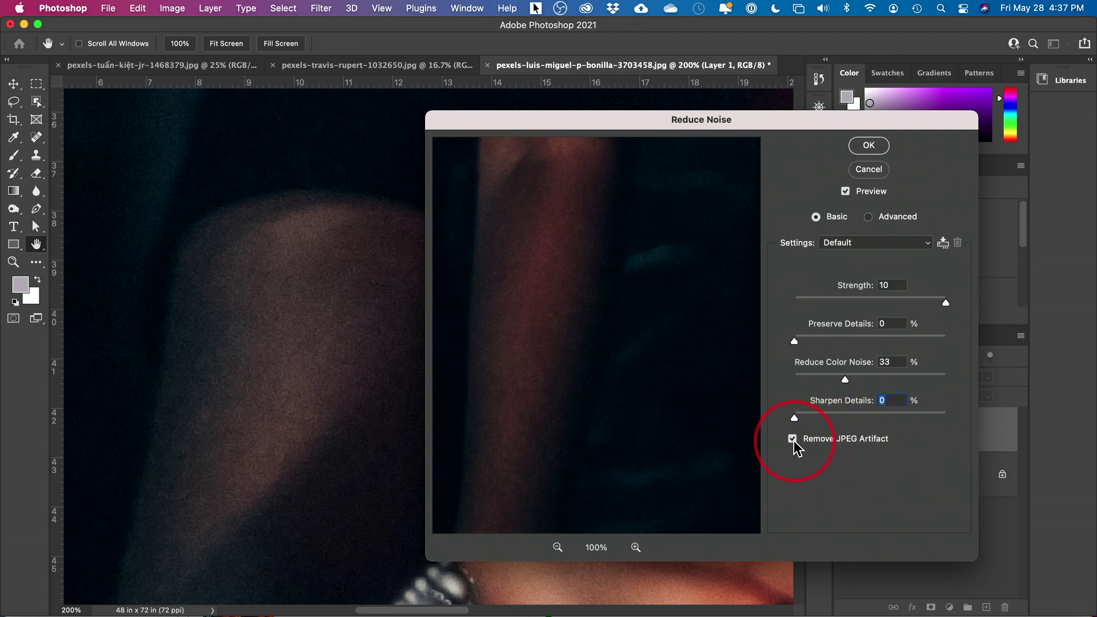
# Step: Apply Reduce Noise to Layer 1, compare it with the original, and zoom out to the whole portrait
pyautogui.click(868, 144)
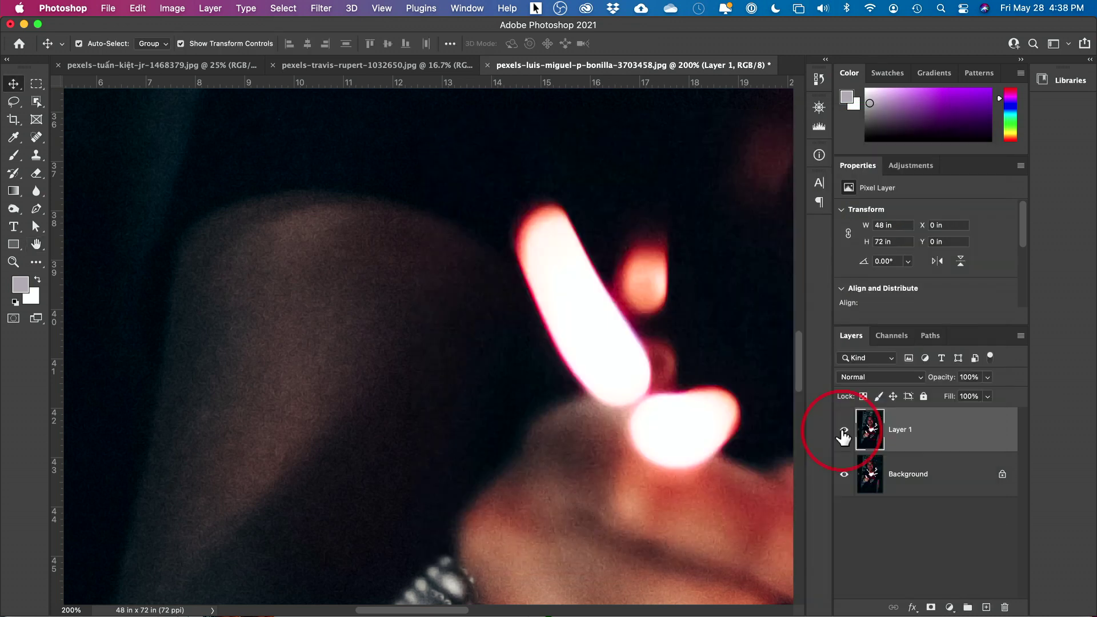
pyautogui.click(844, 431)
pyautogui.click(844, 432)
pyautogui.click(844, 433)
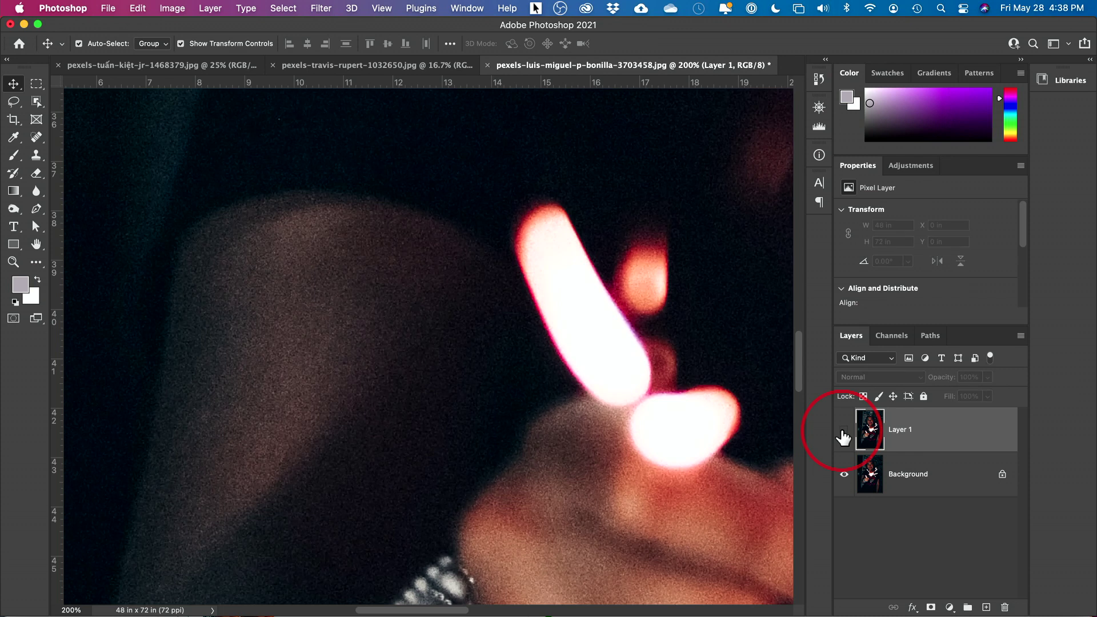
pyautogui.click(844, 433)
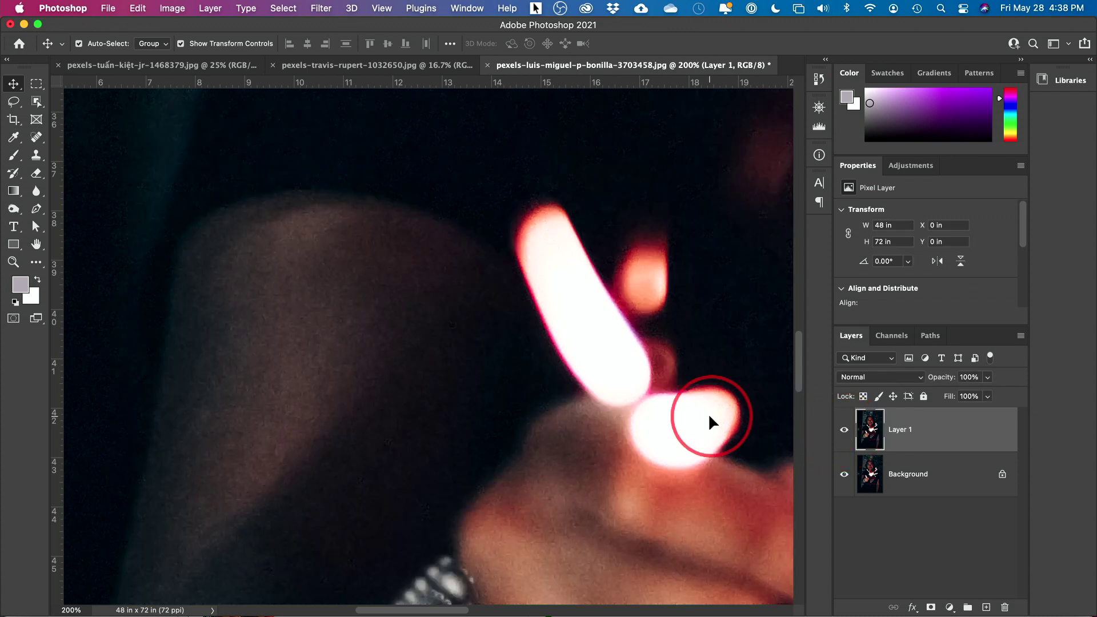
pyautogui.press('super+minus')
pyautogui.press('super+minus')
pyautogui.press('super+minus')
pyautogui.press('super+minus')
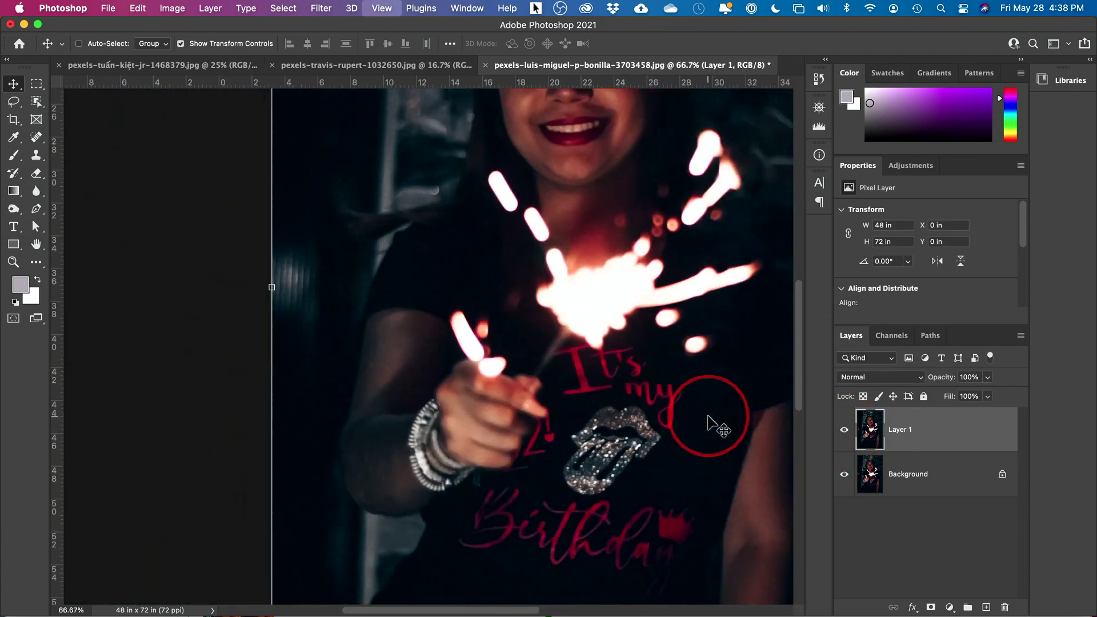
pyautogui.press('super+minus')
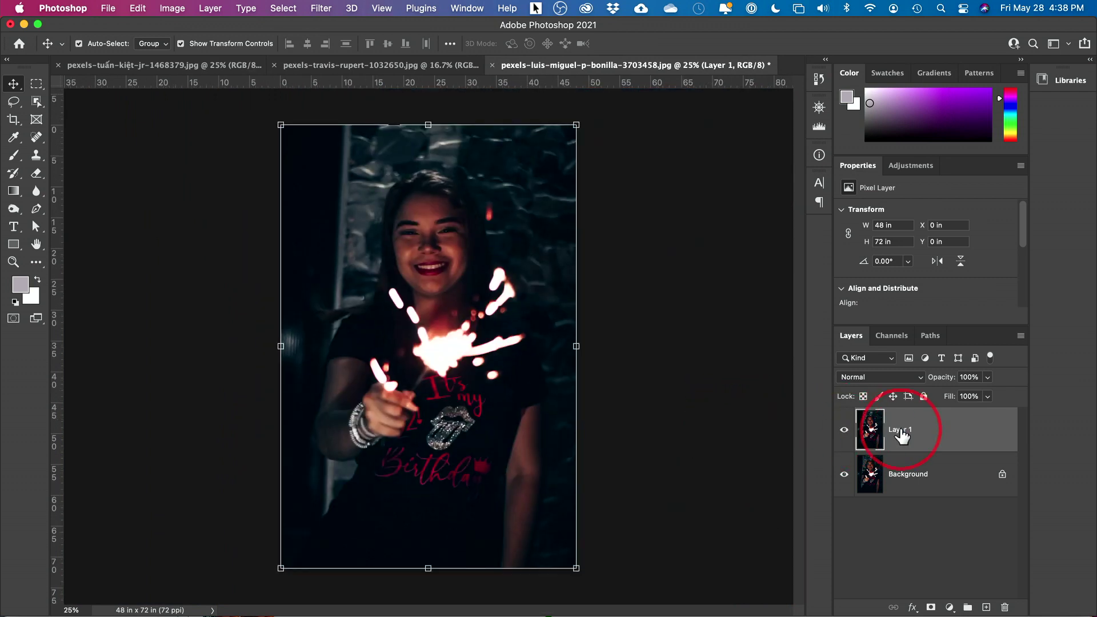
# Step: Open Surface Blur, move its dialog aside, and centre the preview on the face and lips
pyautogui.click(321, 9)
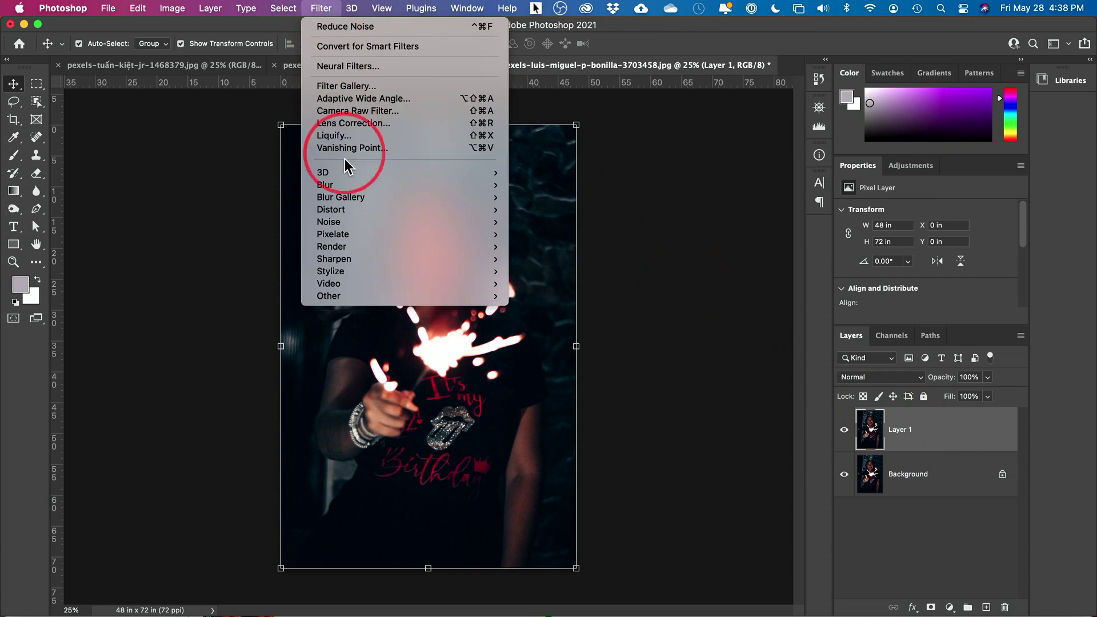
pyautogui.moveTo(351, 187)
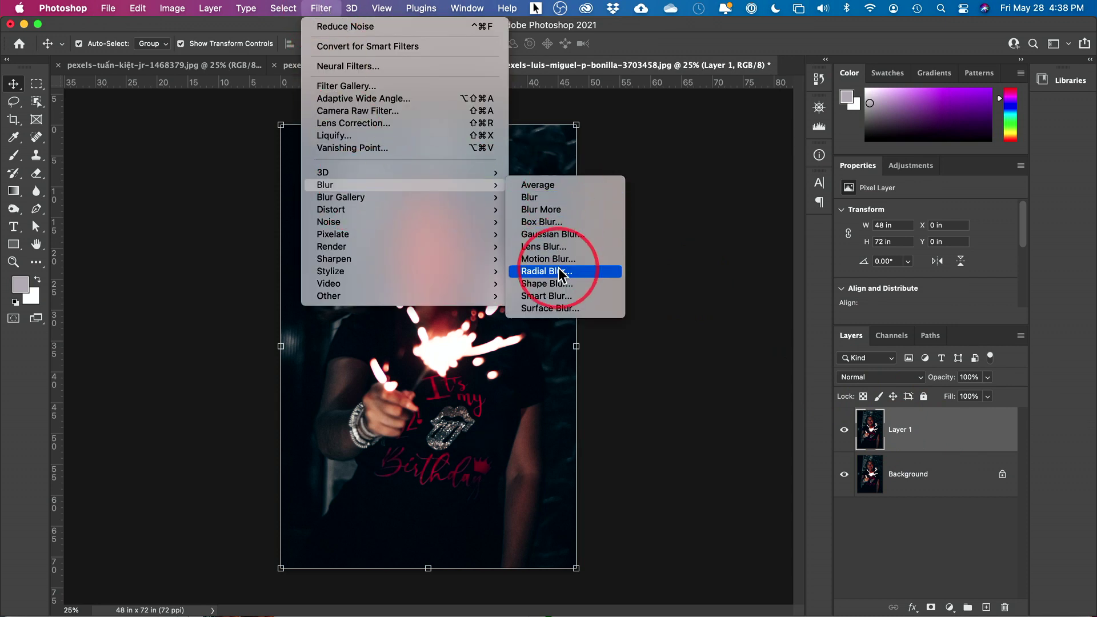
pyautogui.click(548, 310)
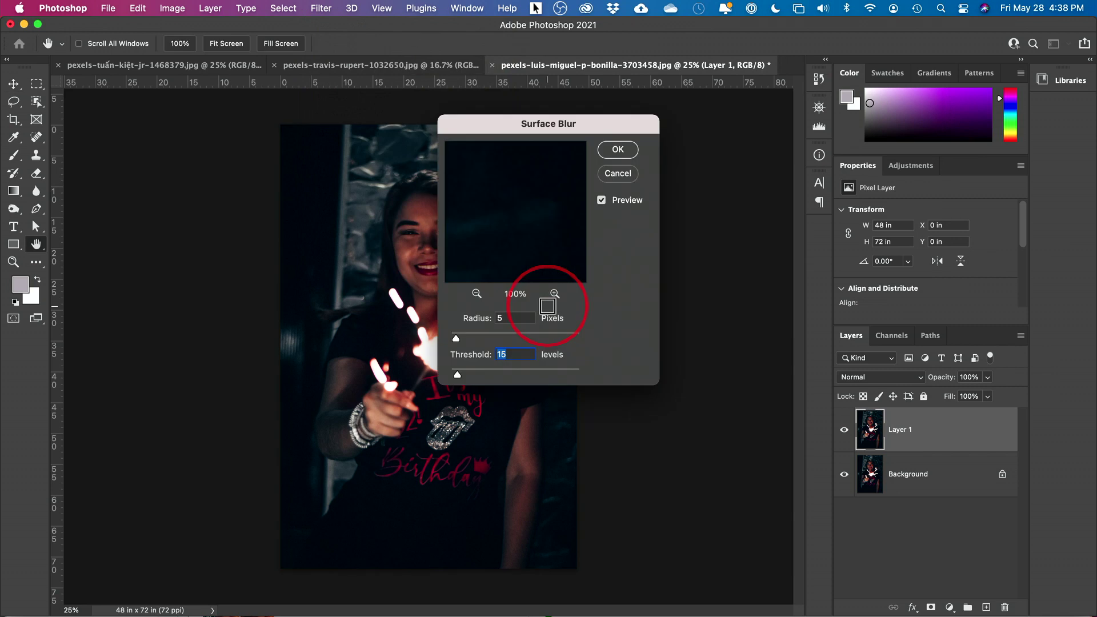
pyautogui.click(510, 260)
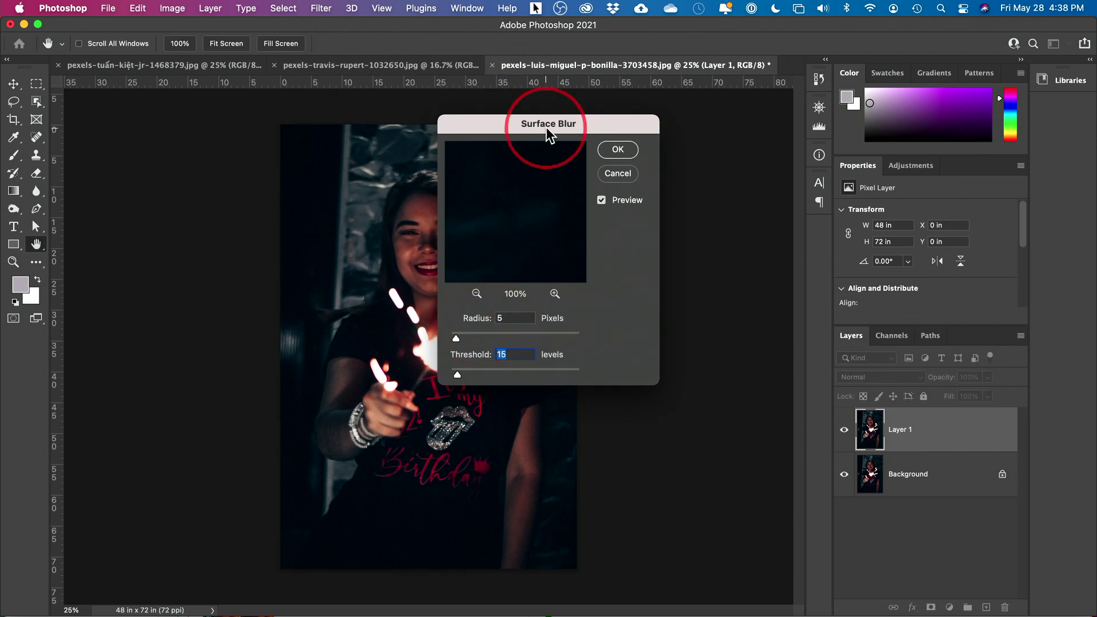
pyautogui.moveTo(537, 127); pyautogui.dragTo(660, 143)
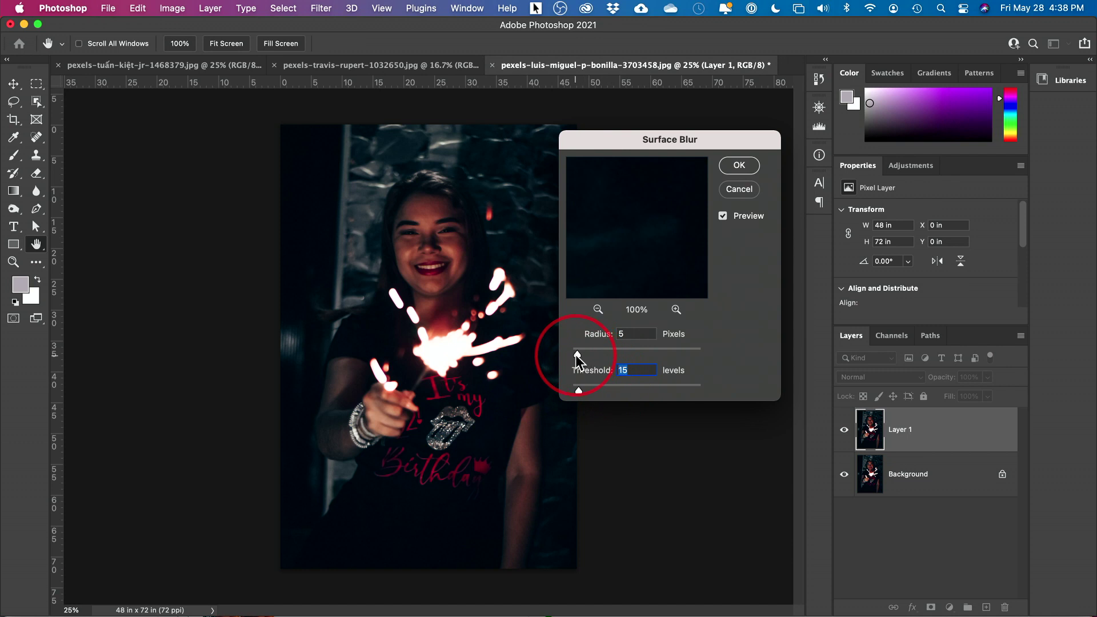
pyautogui.keyDown('super'); pyautogui.click(443, 343); pyautogui.keyUp('super')
pyautogui.keyDown('super'); pyautogui.click(443, 343); pyautogui.keyUp('super')
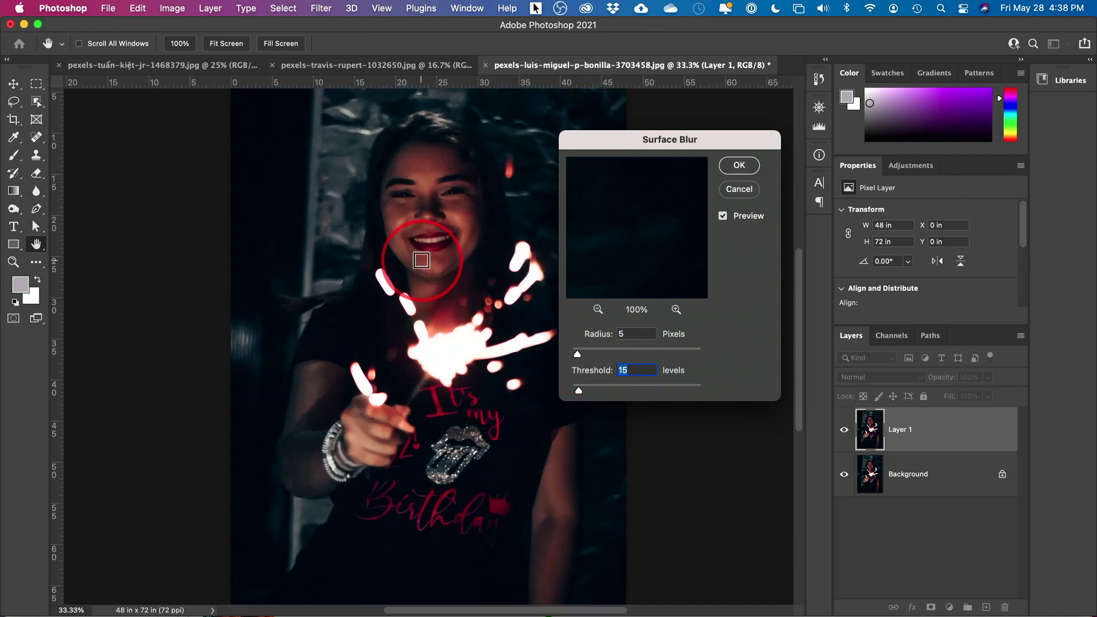
pyautogui.click(402, 256)
pyautogui.click(403, 273)
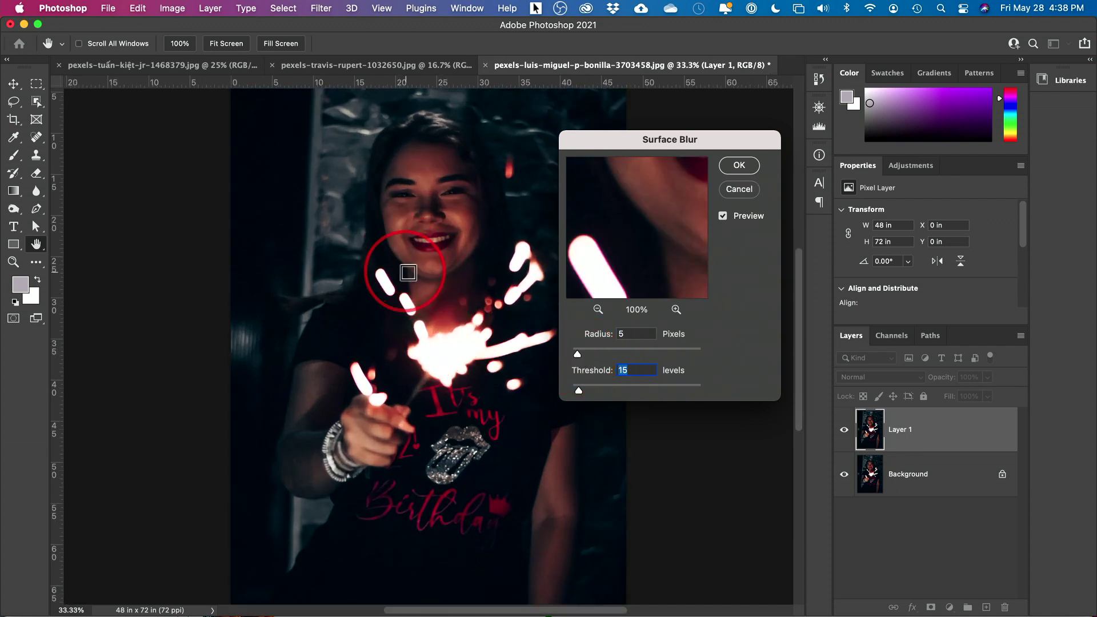
pyautogui.click(420, 273)
pyautogui.click(610, 343)
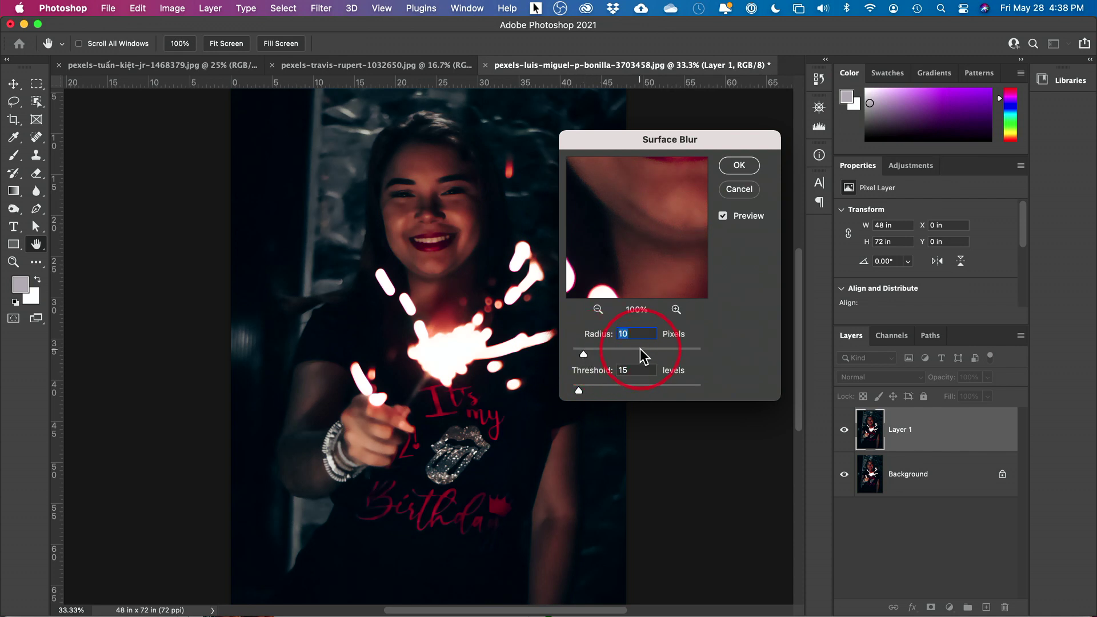
# Step: Set Surface Blur to Radius 5 pixels and Threshold 9 levels and apply it
pyautogui.moveTo(578, 390)
pyautogui.mouseDown()
pyautogui.moveTo(553, 397)
pyautogui.moveTo(577, 390)
pyautogui.mouseUp()
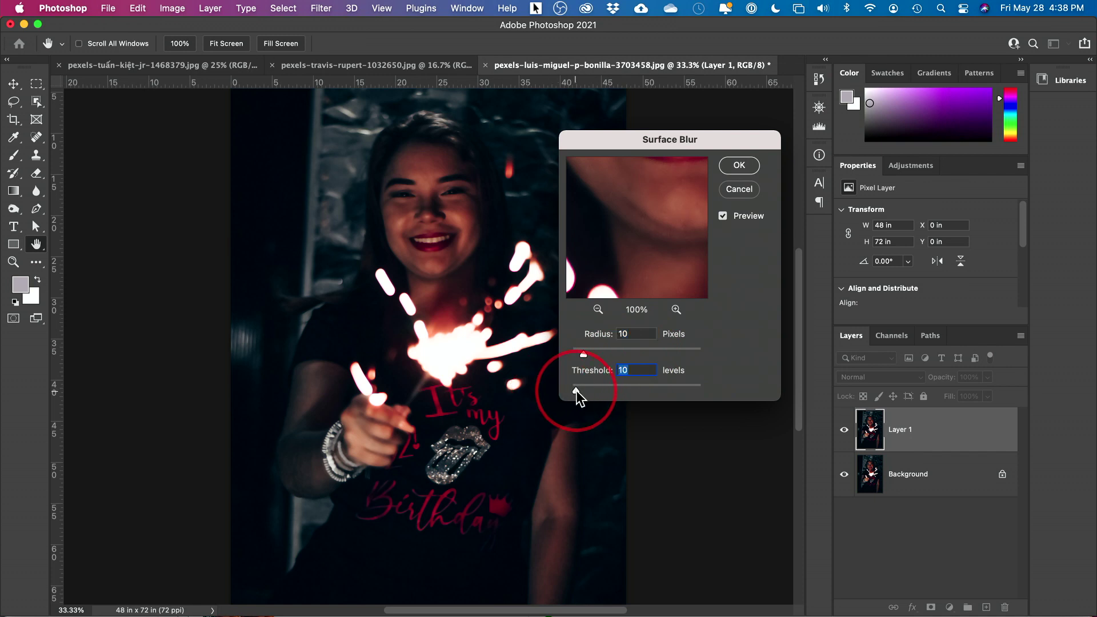
pyautogui.moveTo(578, 390); pyautogui.dragTo(650, 390)
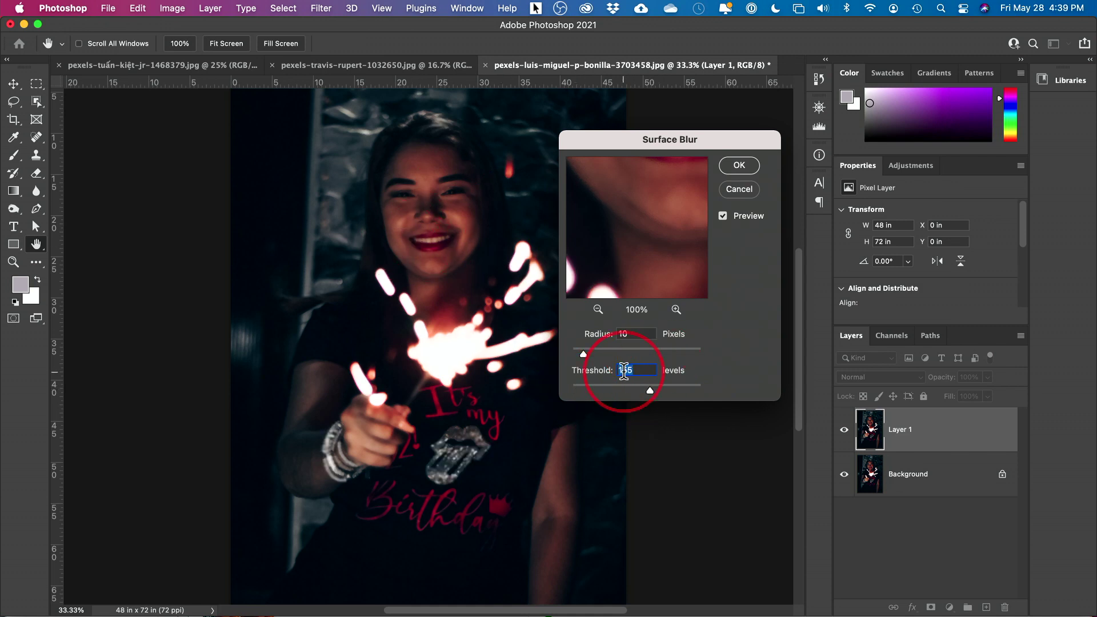
pyautogui.moveTo(649, 390); pyautogui.dragTo(577, 355)
pyautogui.click(672, 249)
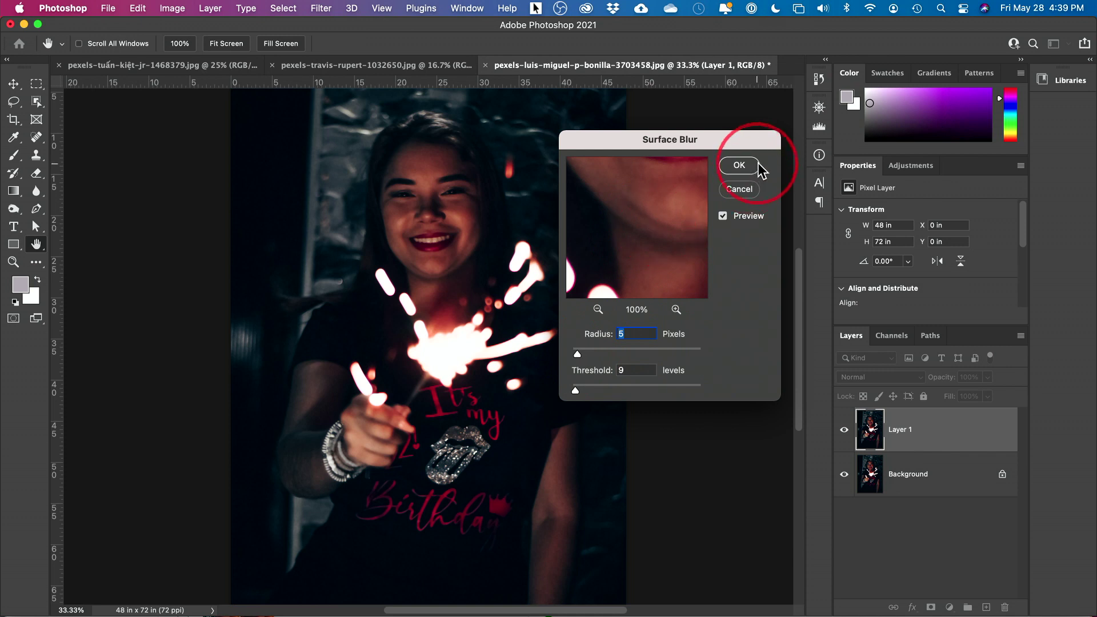
pyautogui.click(733, 167)
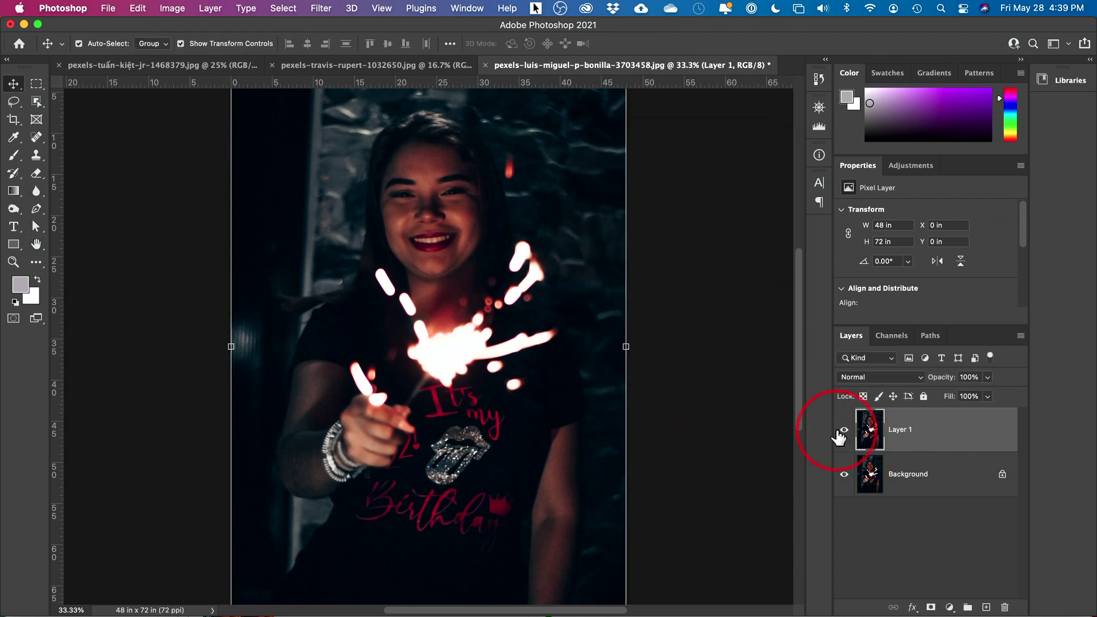
# Step: Toggle Layer 1's visibility off and on to compare the blurred copy with the original
pyautogui.click(840, 435)
pyautogui.click(842, 436)
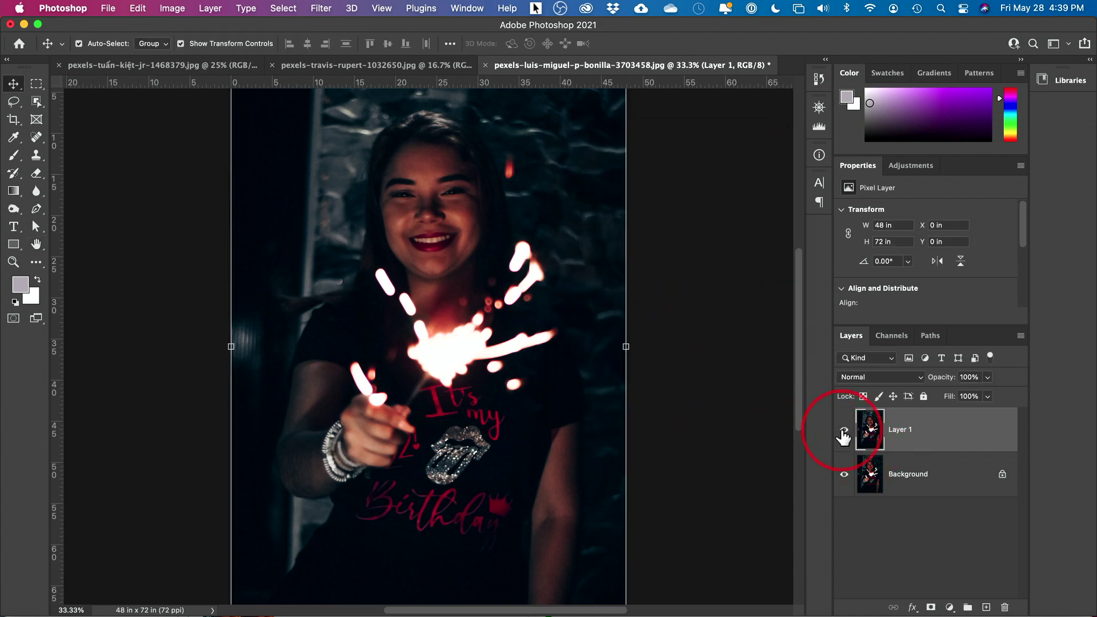
pyautogui.click(843, 436)
pyautogui.click(843, 436)
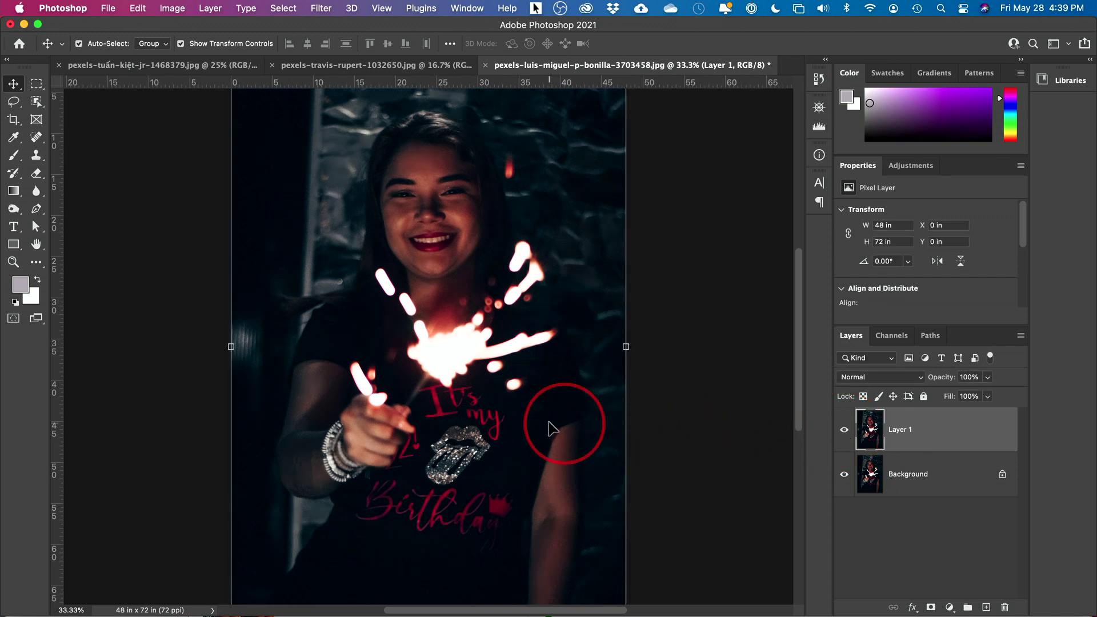
pyautogui.hscroll(1, 563, 314)
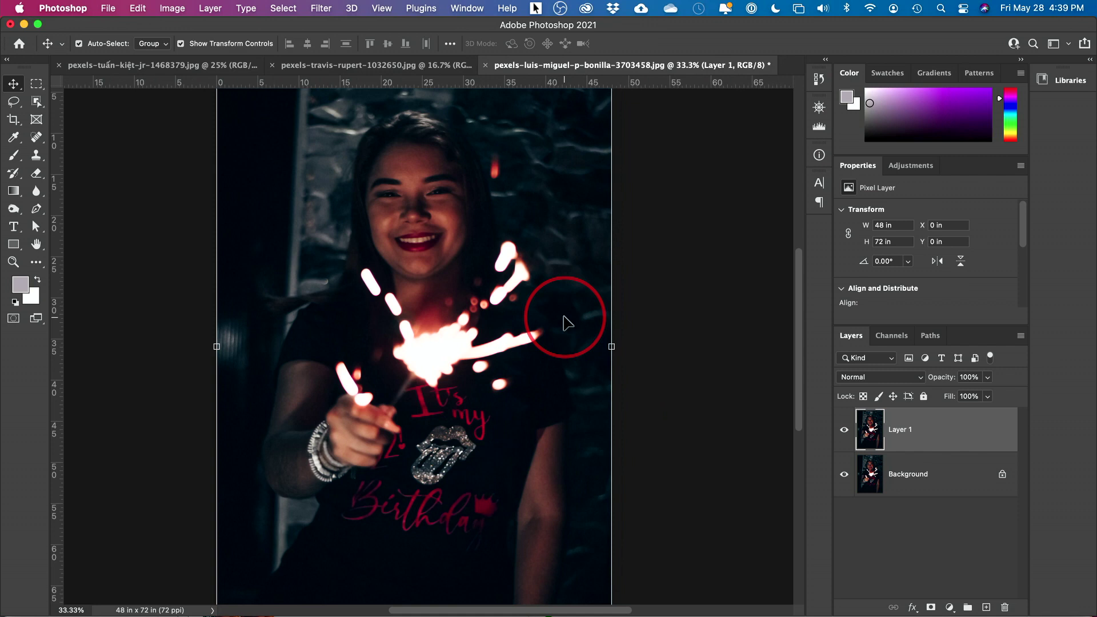
pyautogui.scroll(-3, 485, 297)
pyautogui.scroll(3, 415, 279)
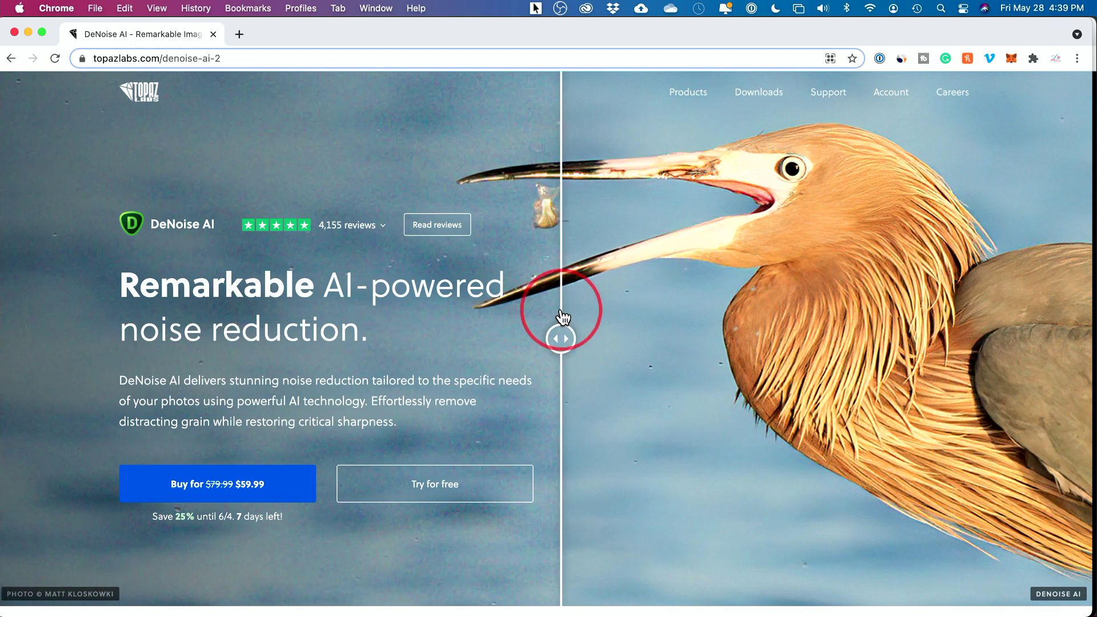
# Step: Scroll the DeNoise AI page to view the heron before-and-after comparison
pyautogui.scroll(-6, 563, 318)
pyautogui.scroll(7, 563, 318)
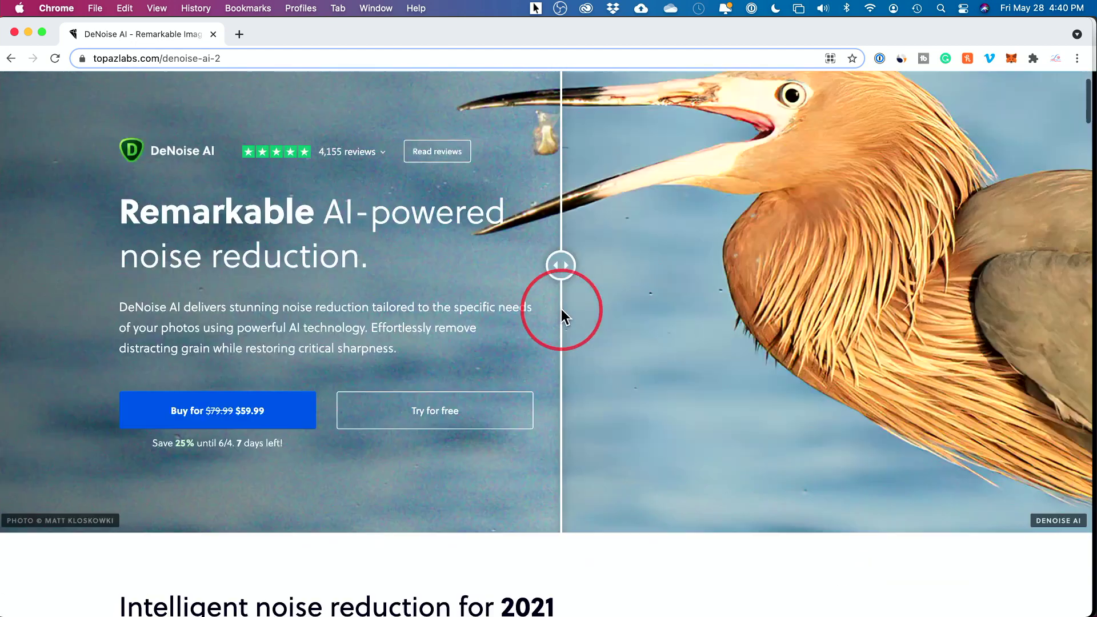